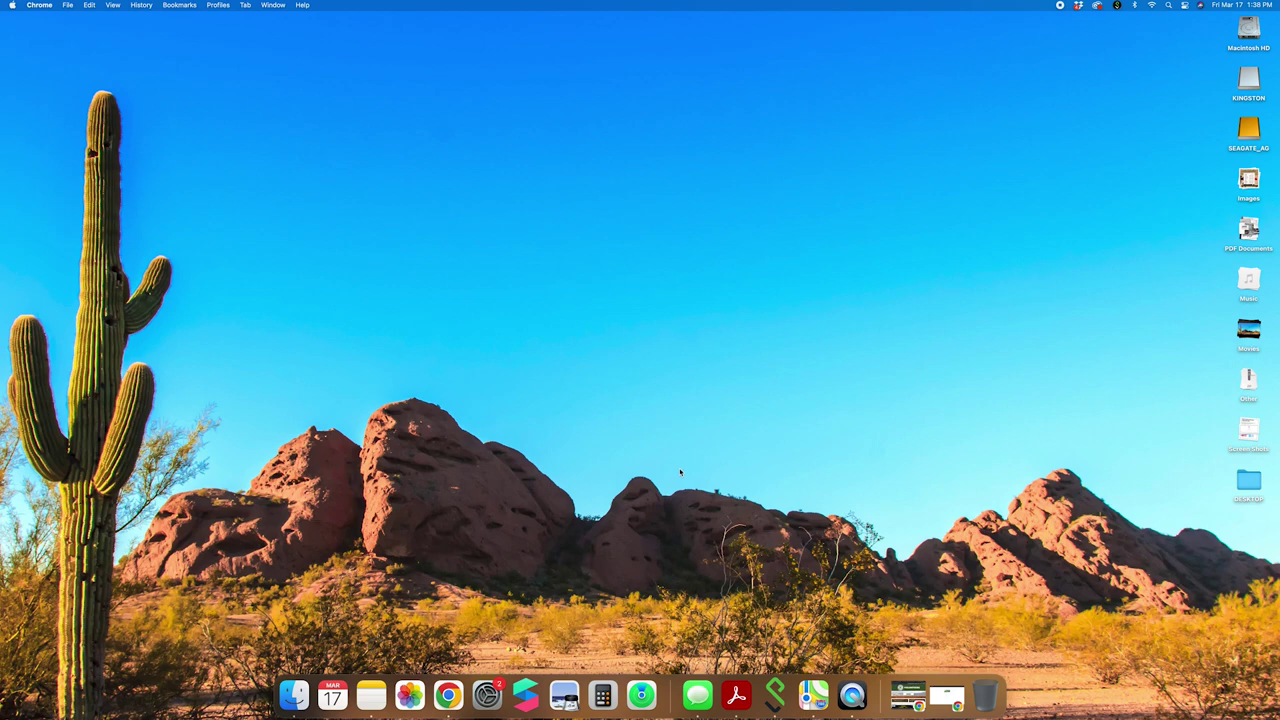
Restore Chrome, load azgfd.gov, and open the account portal in a new tab.
left_click(940, 698)
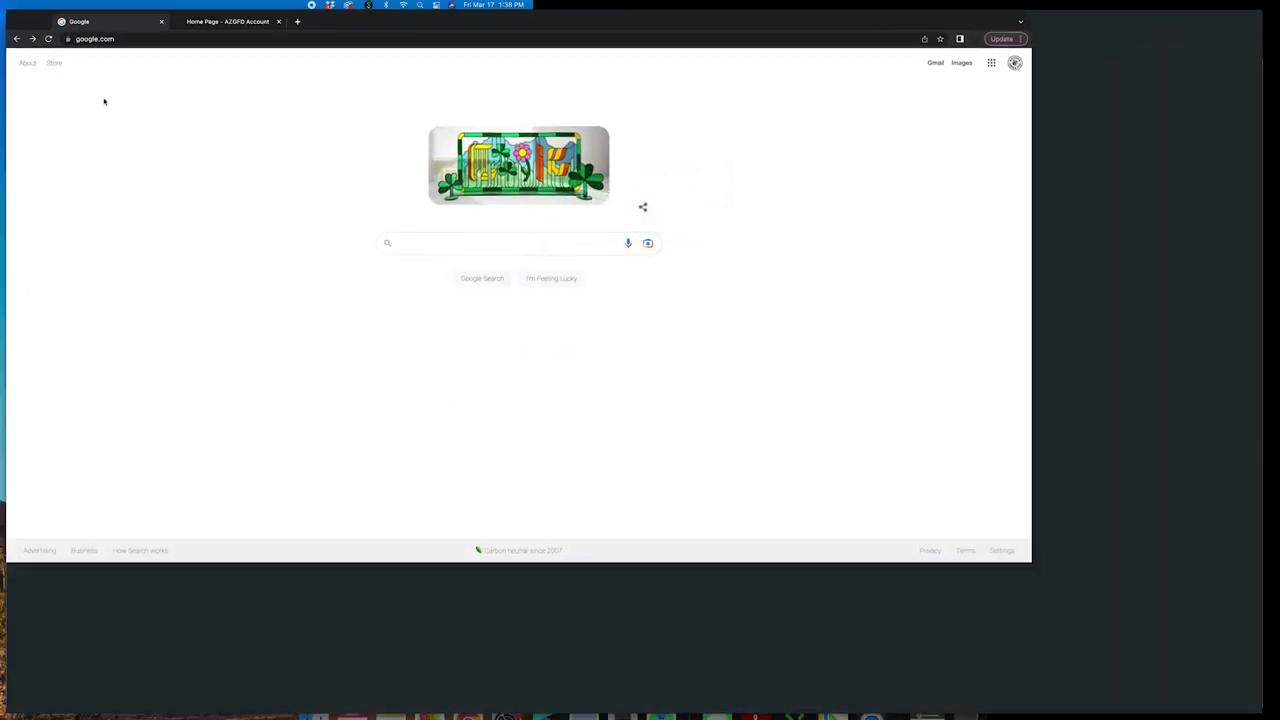
left_click(95, 29)
type("az")
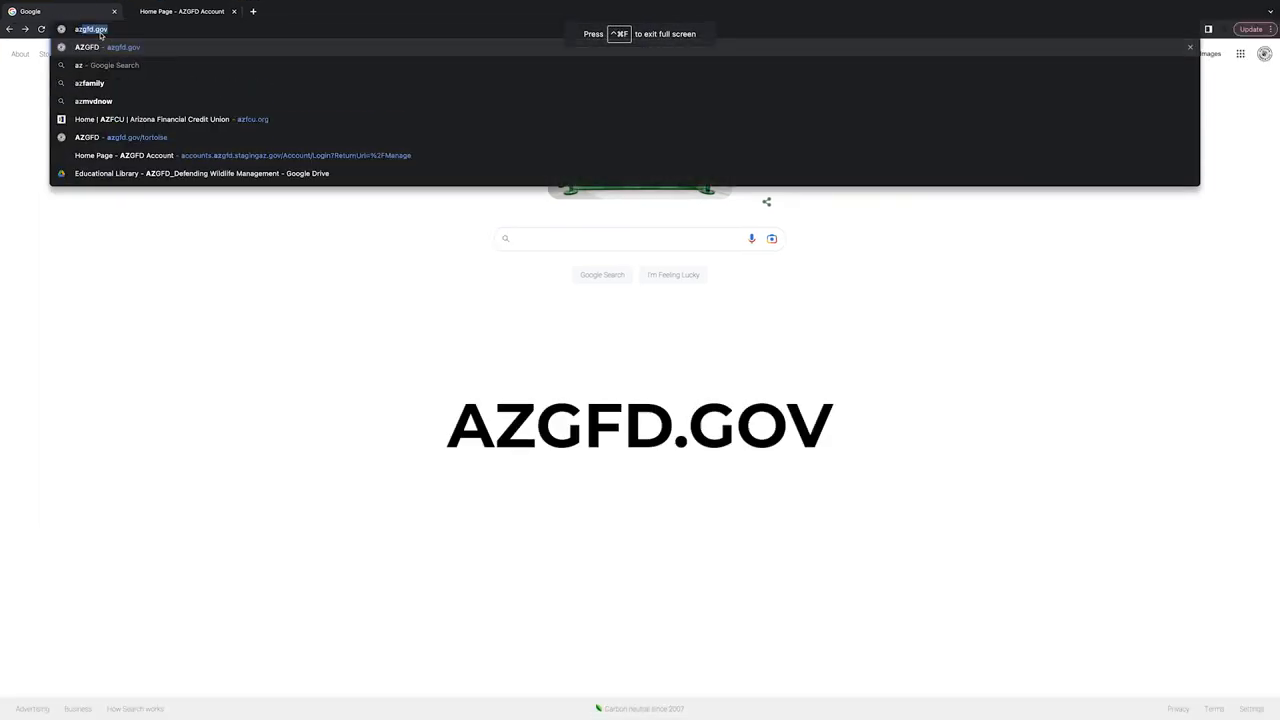
type("gfd.gov")
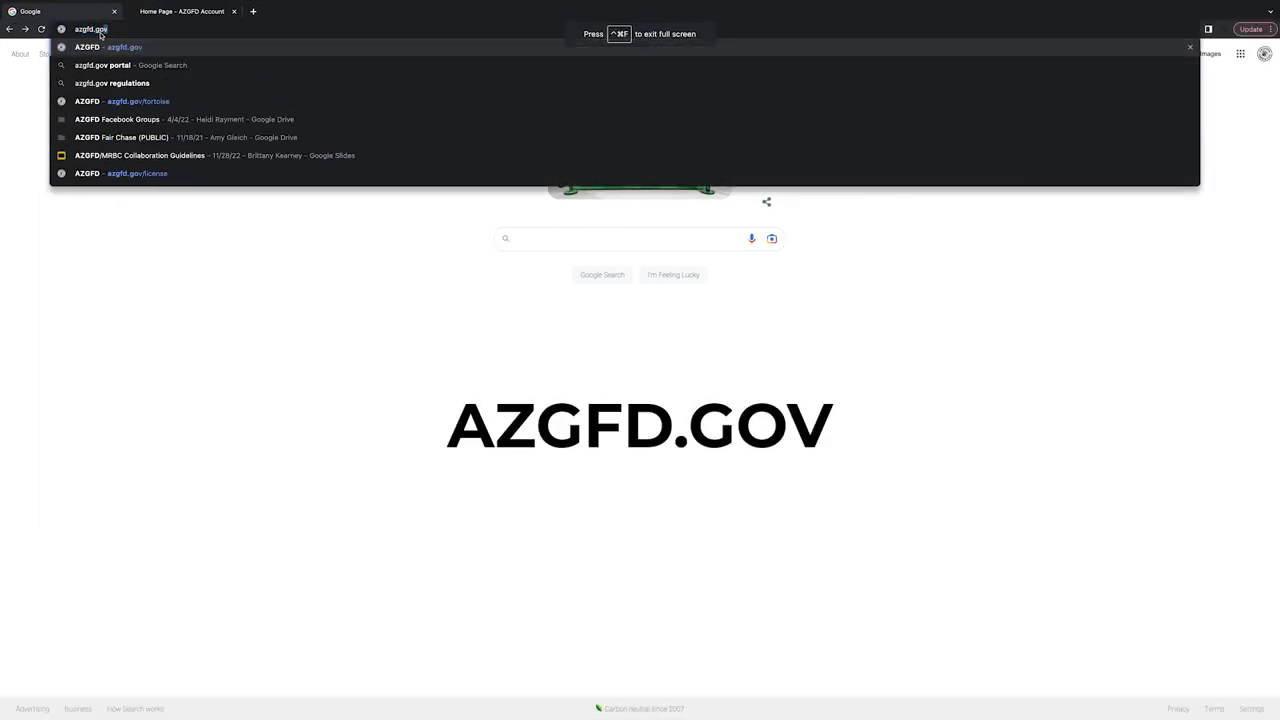
key("Return")
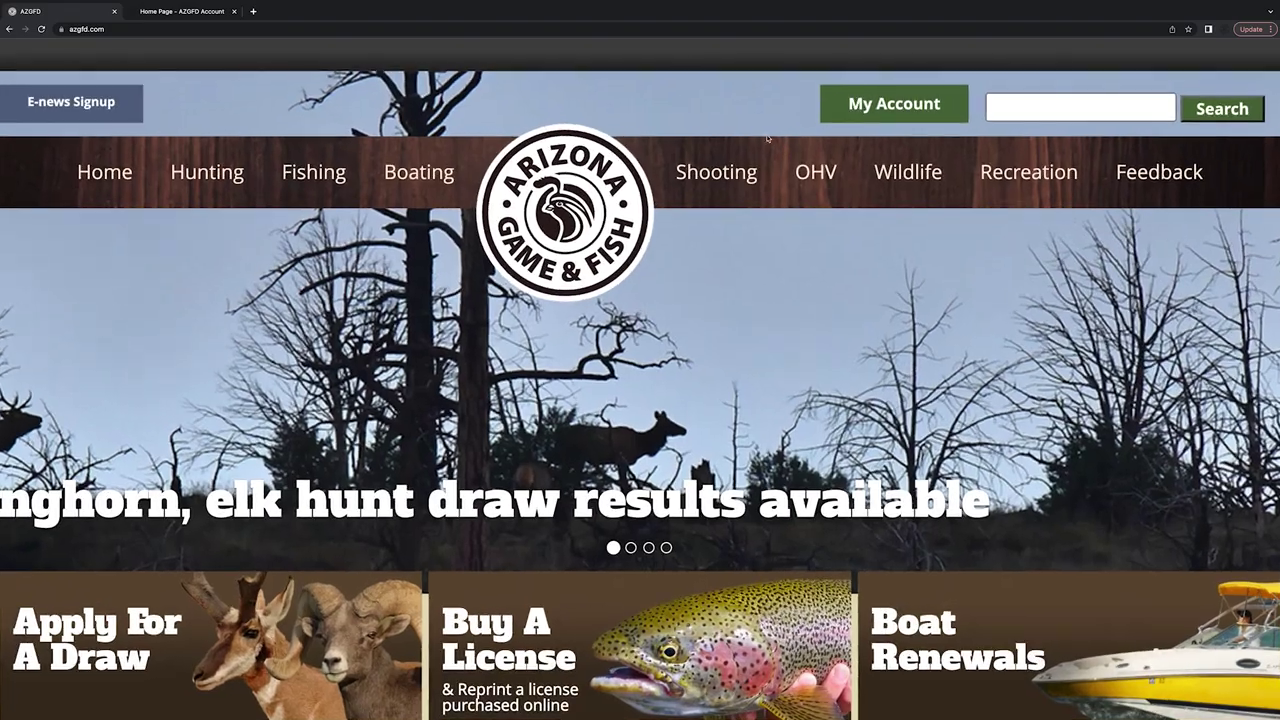
left_click(884, 104)
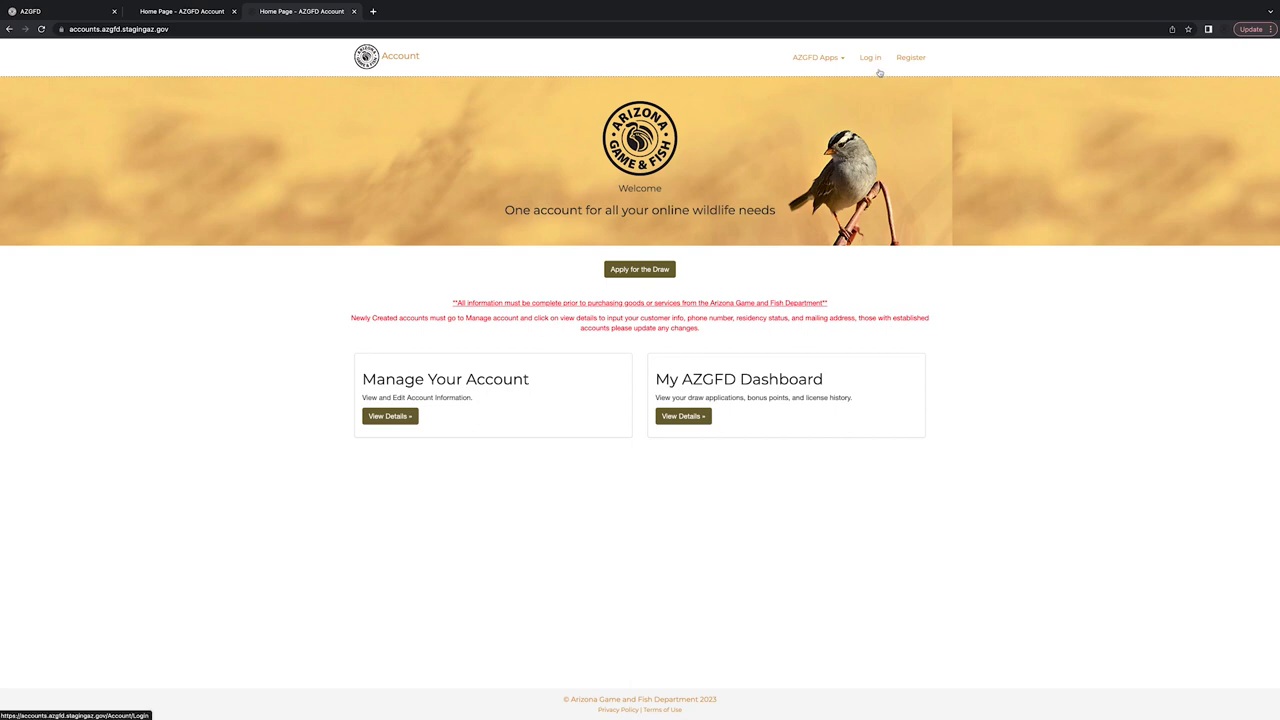
Sign in to the AZGFD account using the autofilled username and password.
scroll(879, 73, "up", 5)
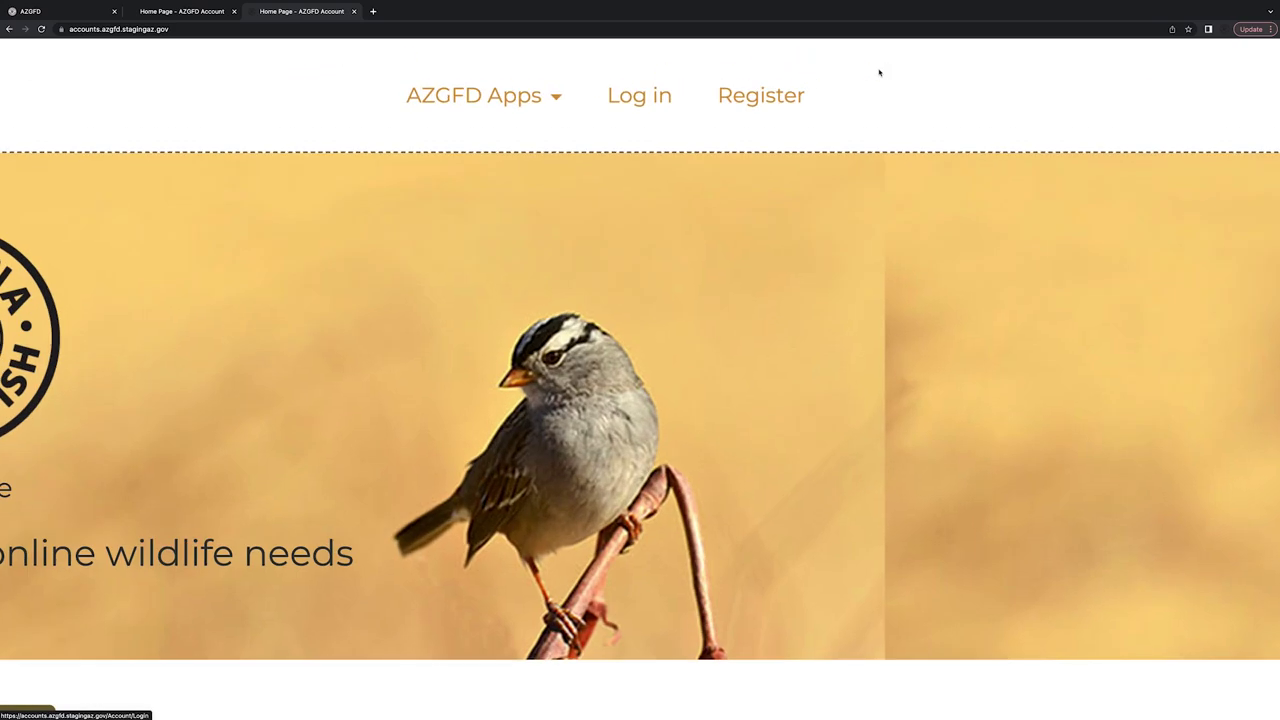
left_click(647, 100)
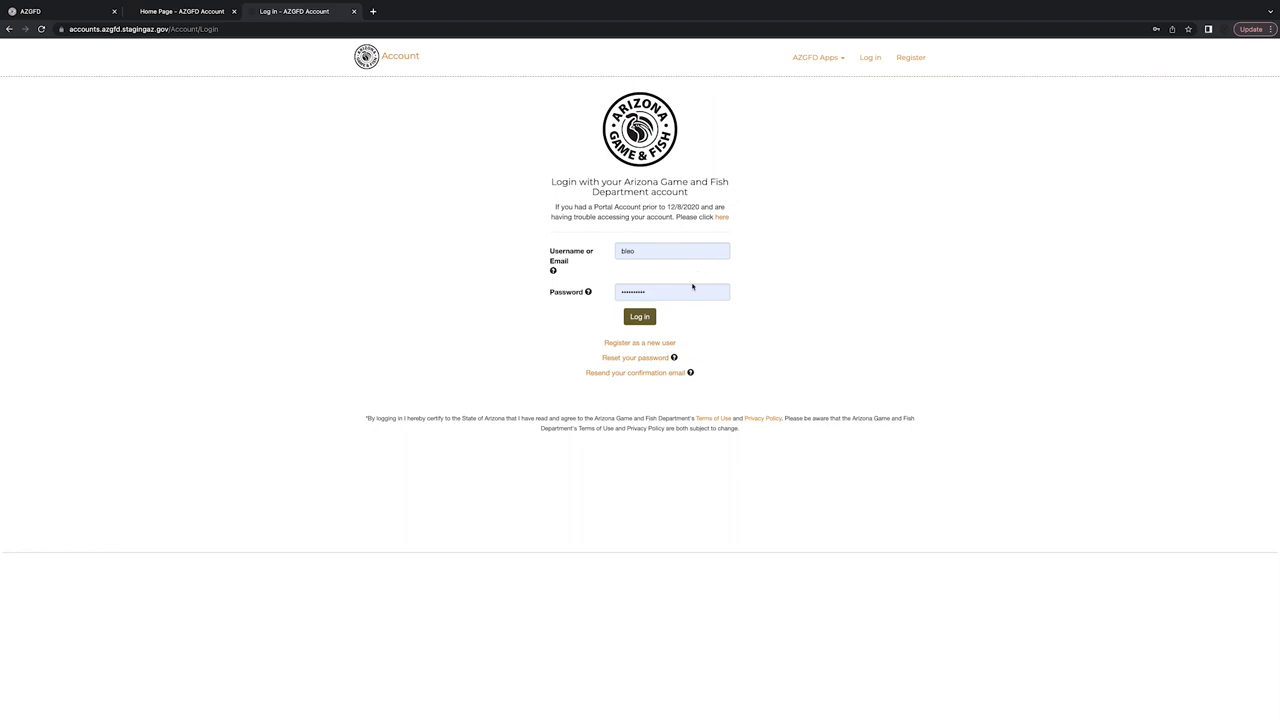
scroll(677, 330, "up", 5)
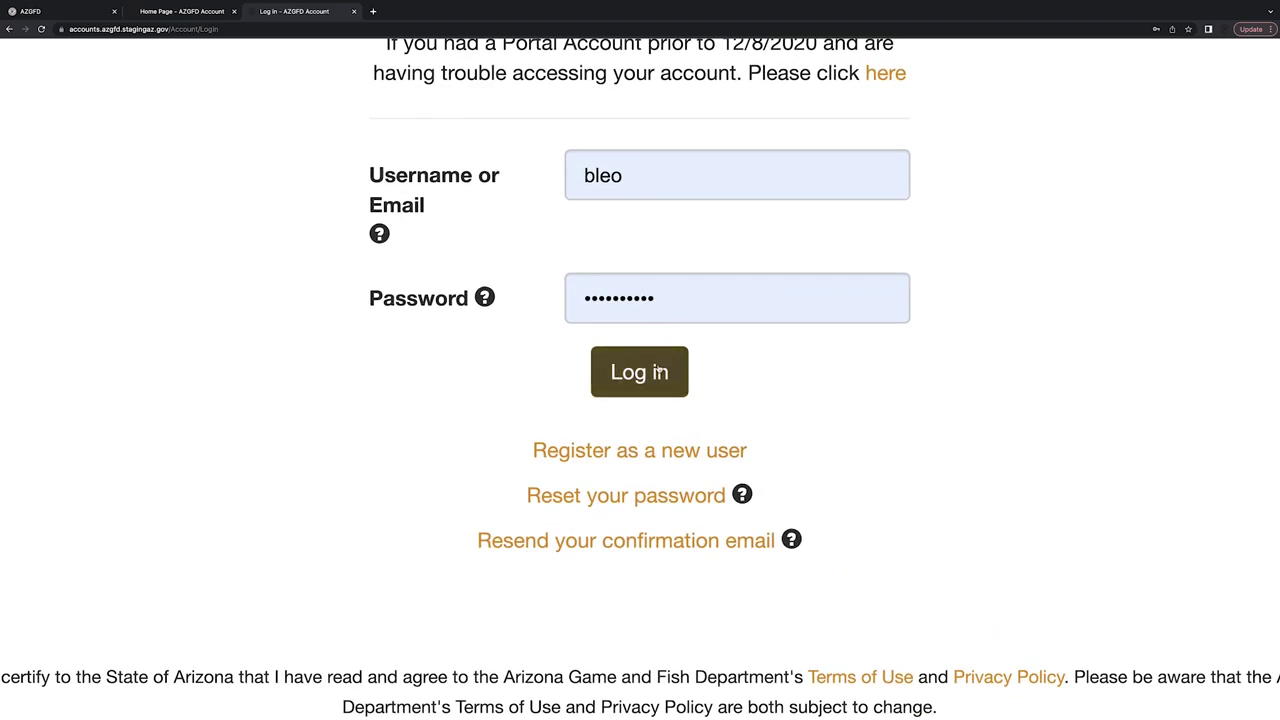
left_click(660, 373)
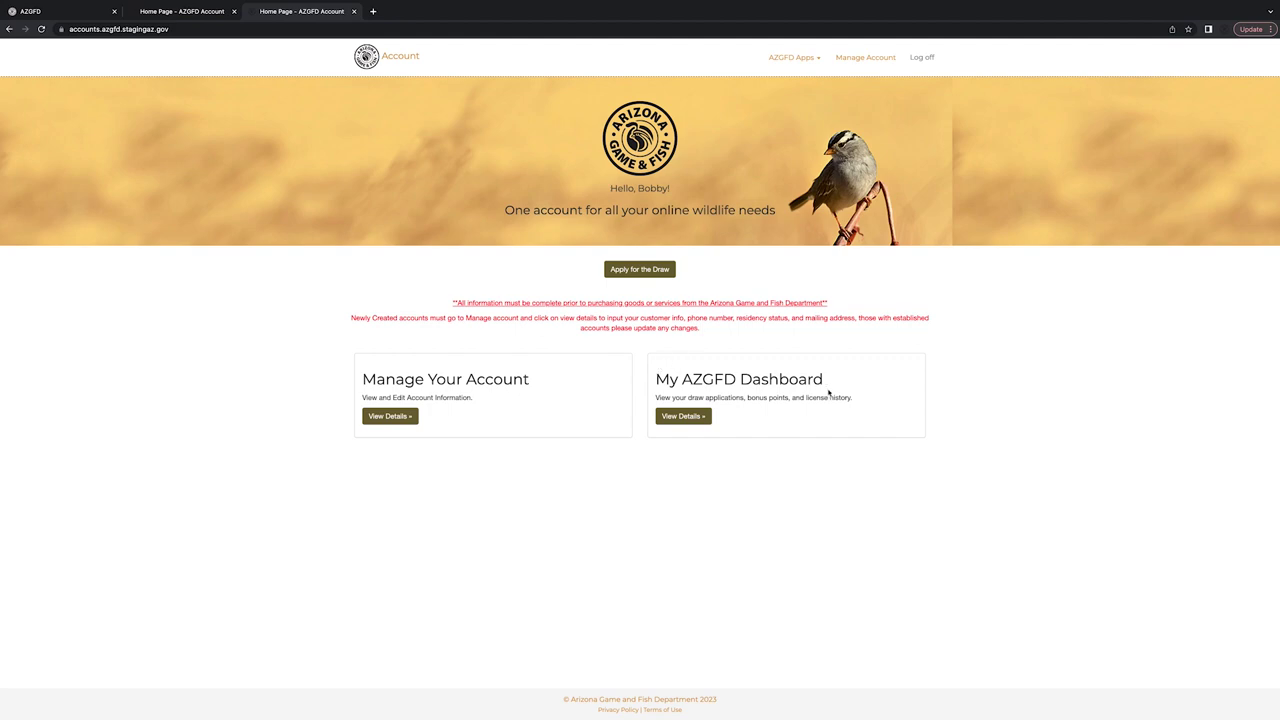
Go through the My AZGFD Dashboard to the list of all four licenses and their auto-renew column.
scroll(829, 394, "up", 5)
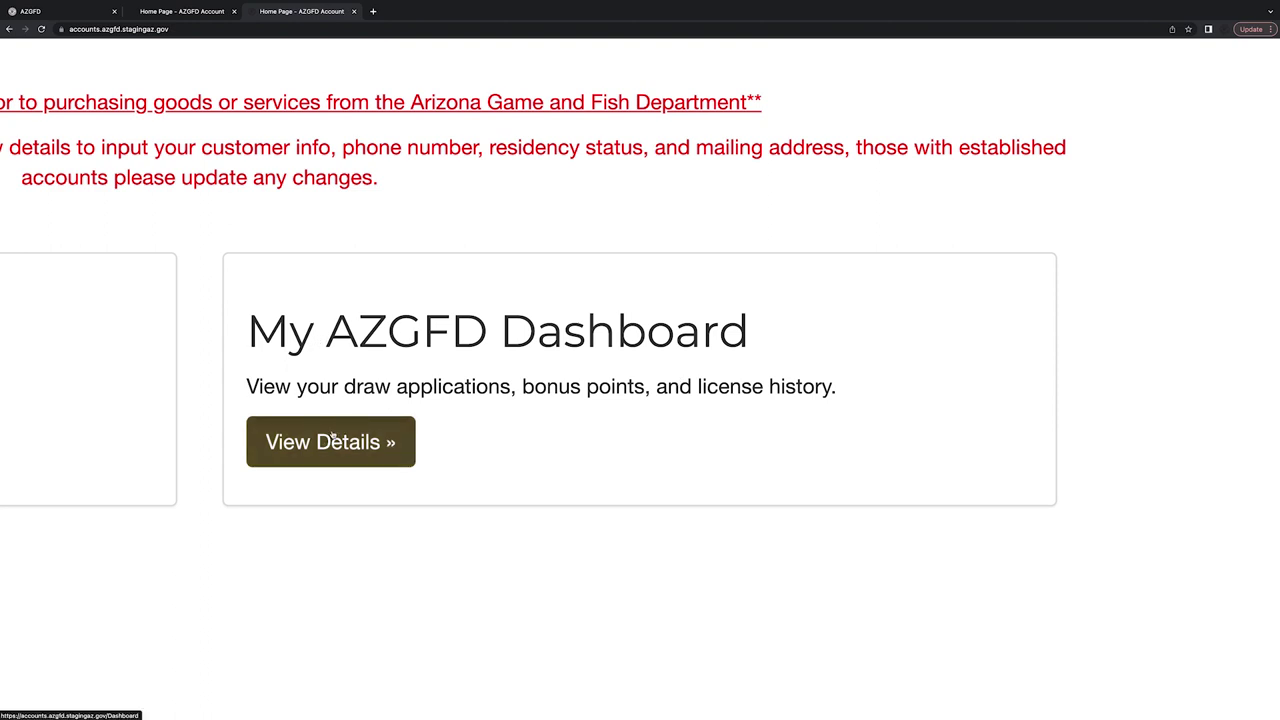
left_click(331, 440)
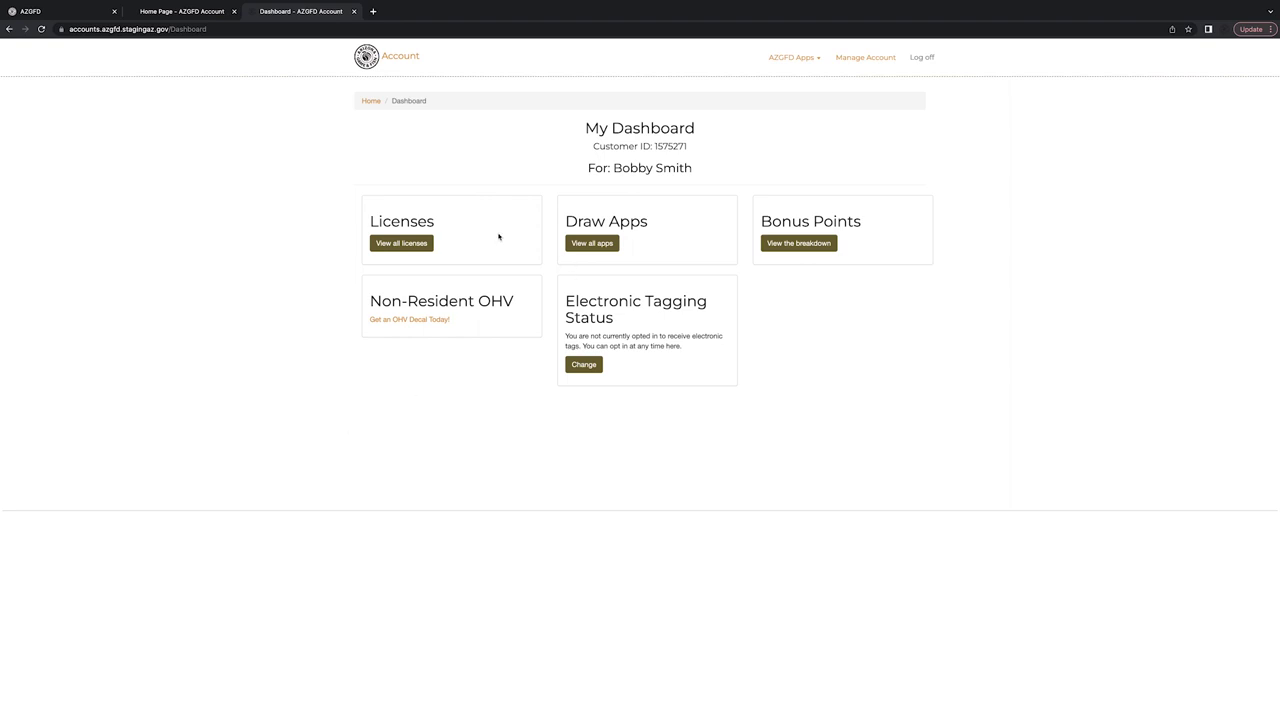
scroll(498, 237, "up", 5)
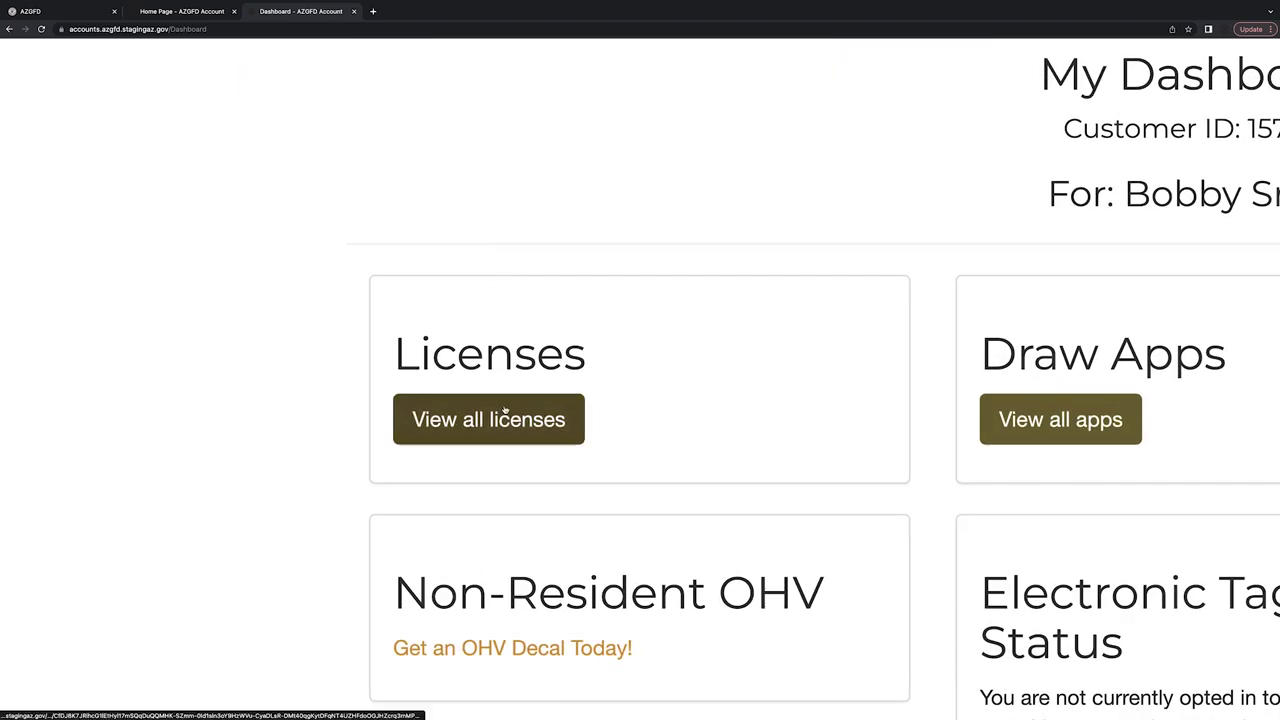
left_click(505, 415)
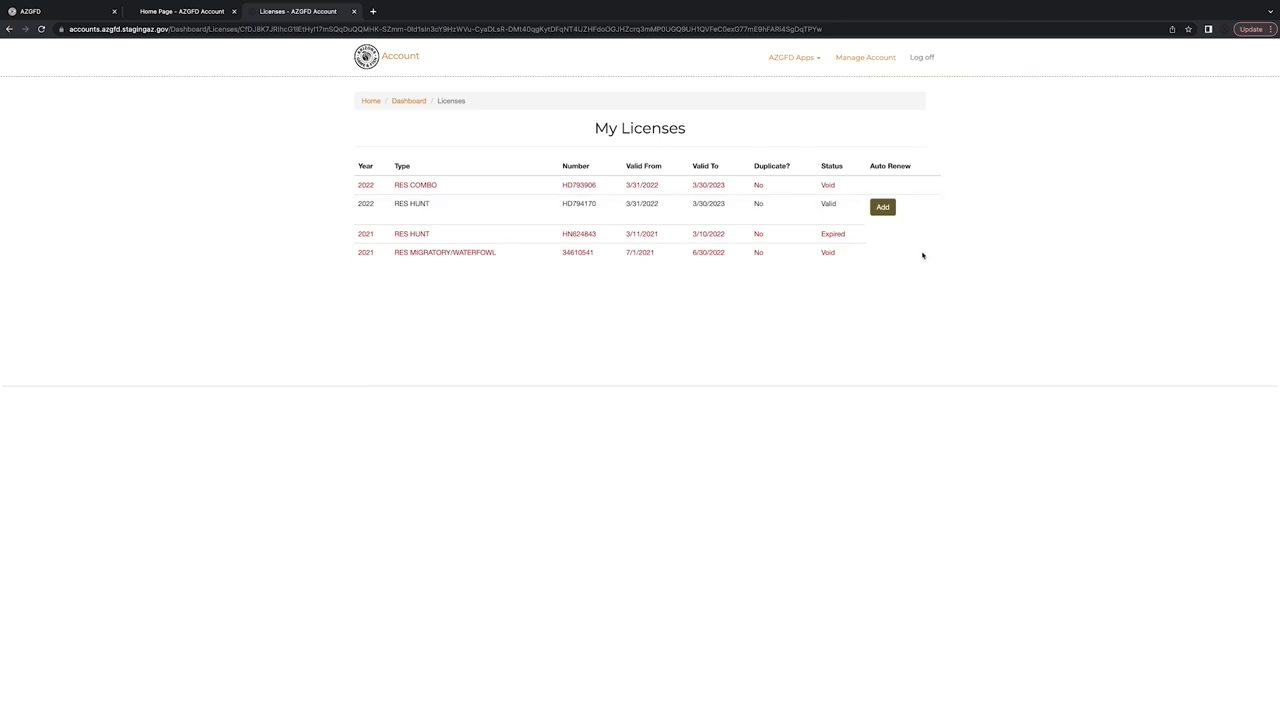
scroll(922, 255, "up", 5)
scroll(1031, 306, "right", 3)
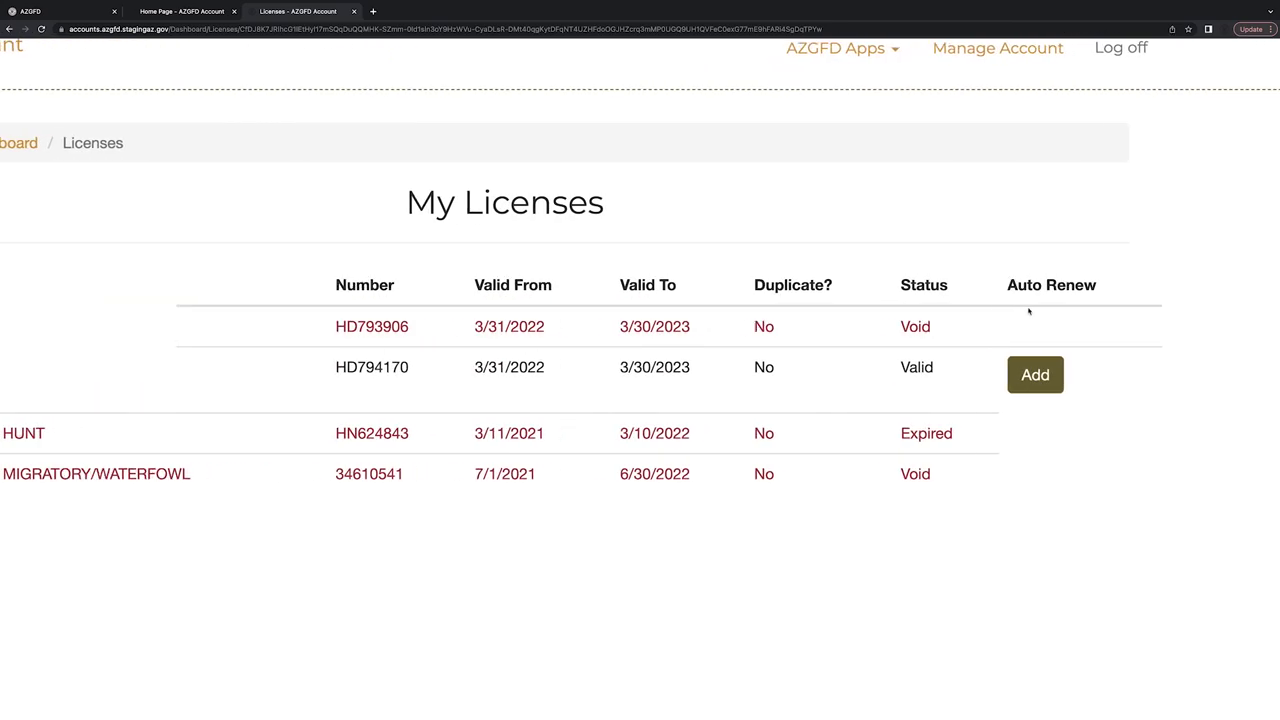
scroll(1028, 300, "right", 1)
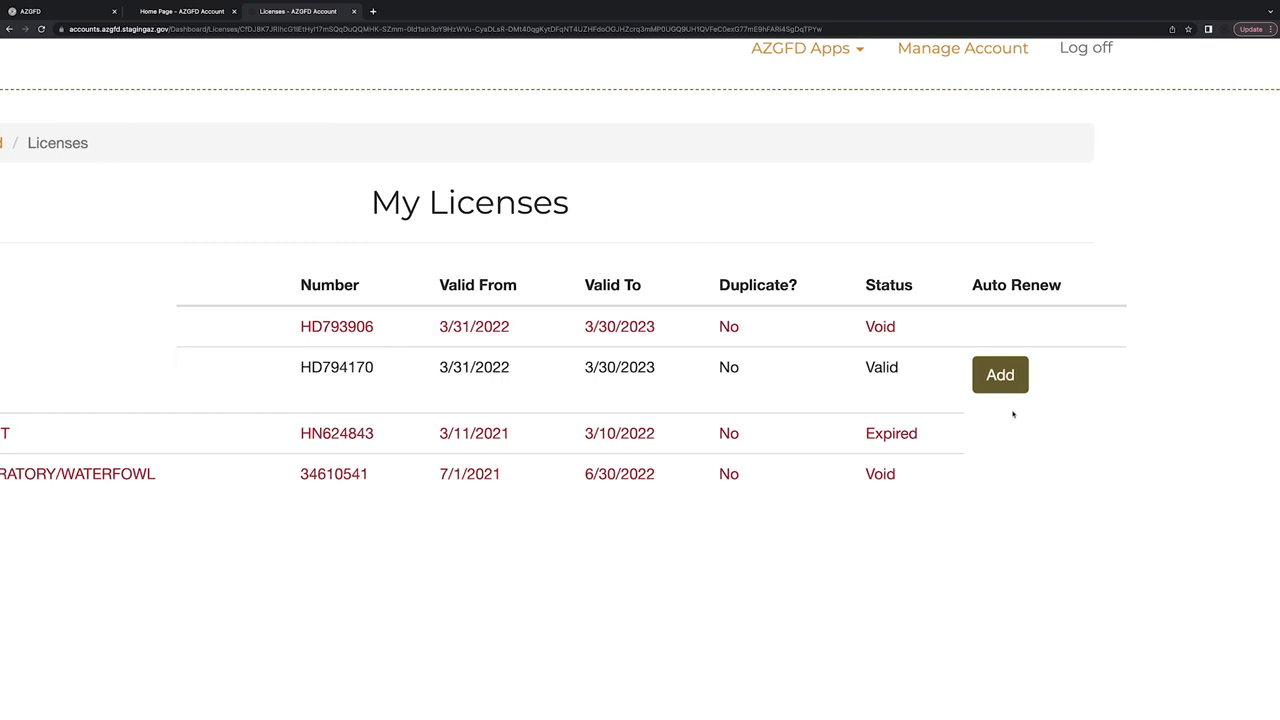
Start auto-renew for the valid RES HUNT license, authorize card charges, and pick Visa.
left_click(1000, 375)
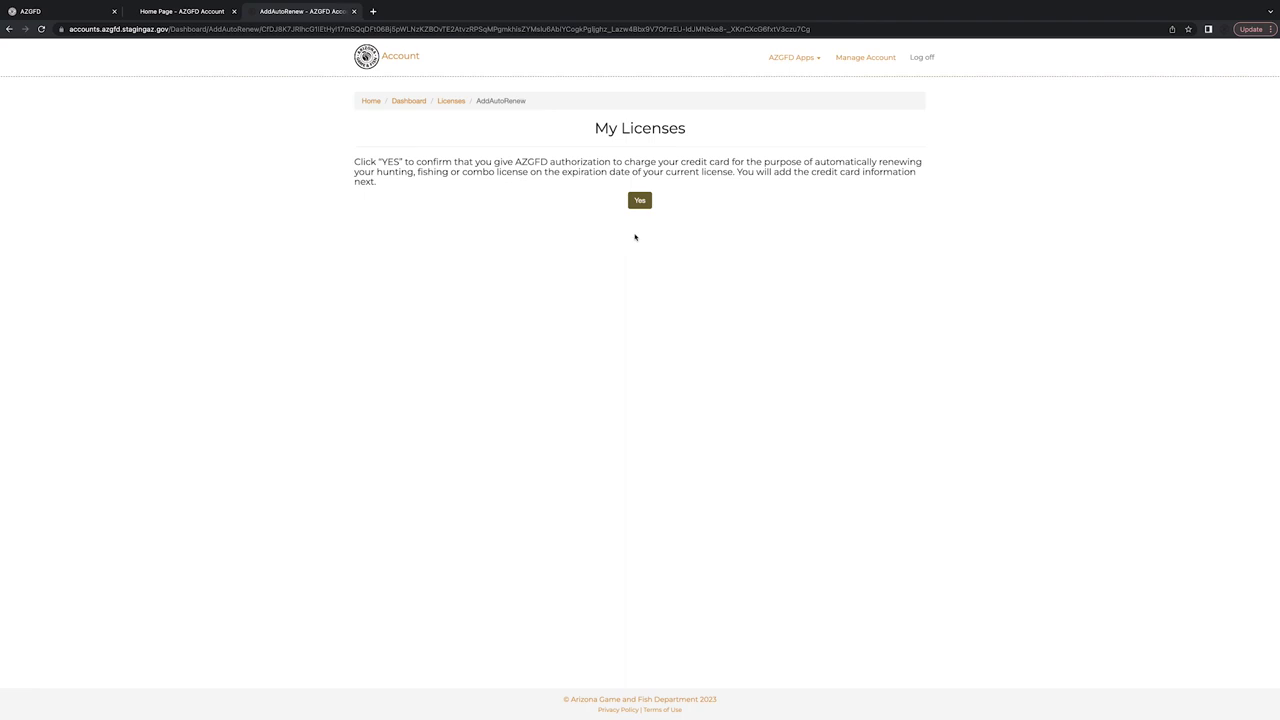
left_click(646, 204)
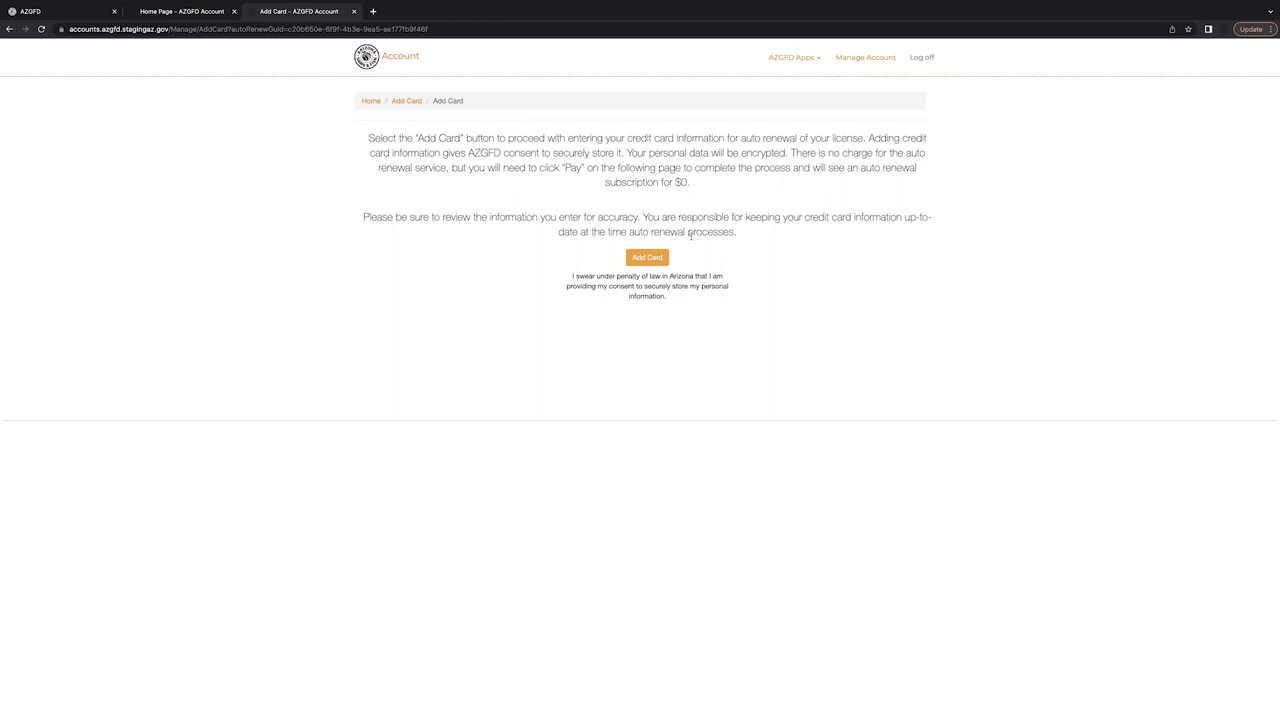
scroll(687, 268, "up", 5)
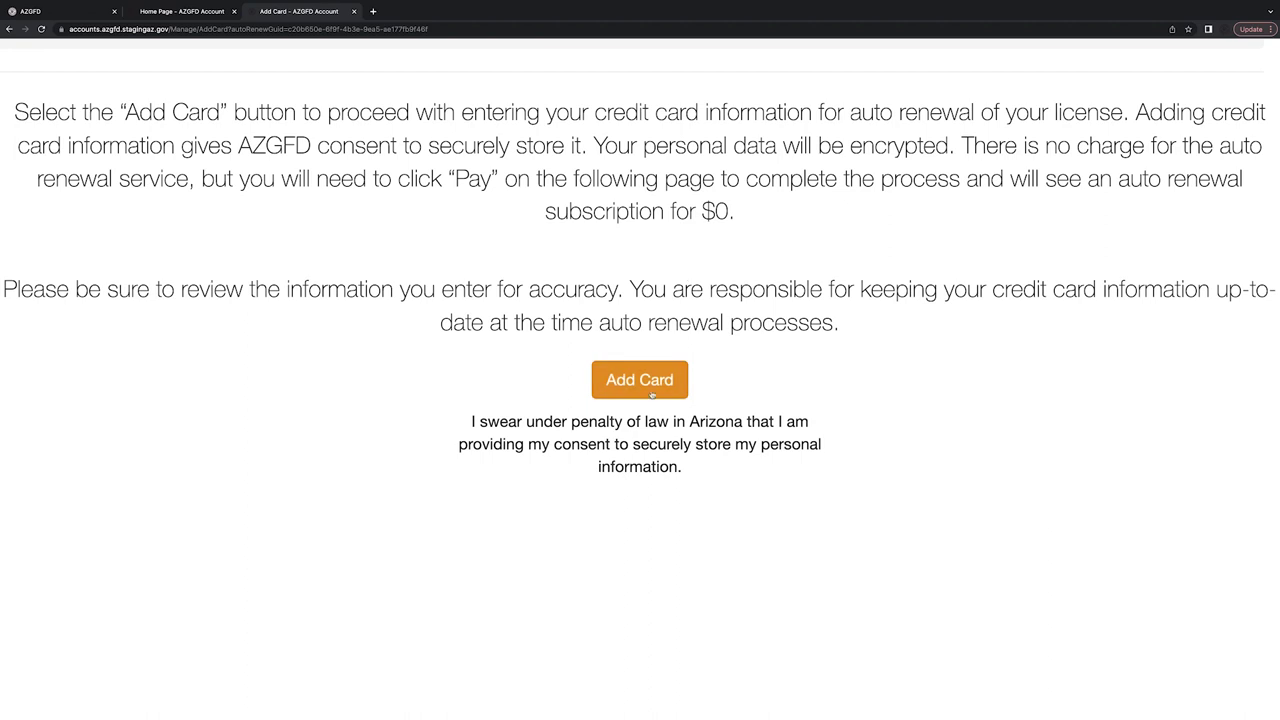
left_click(651, 393)
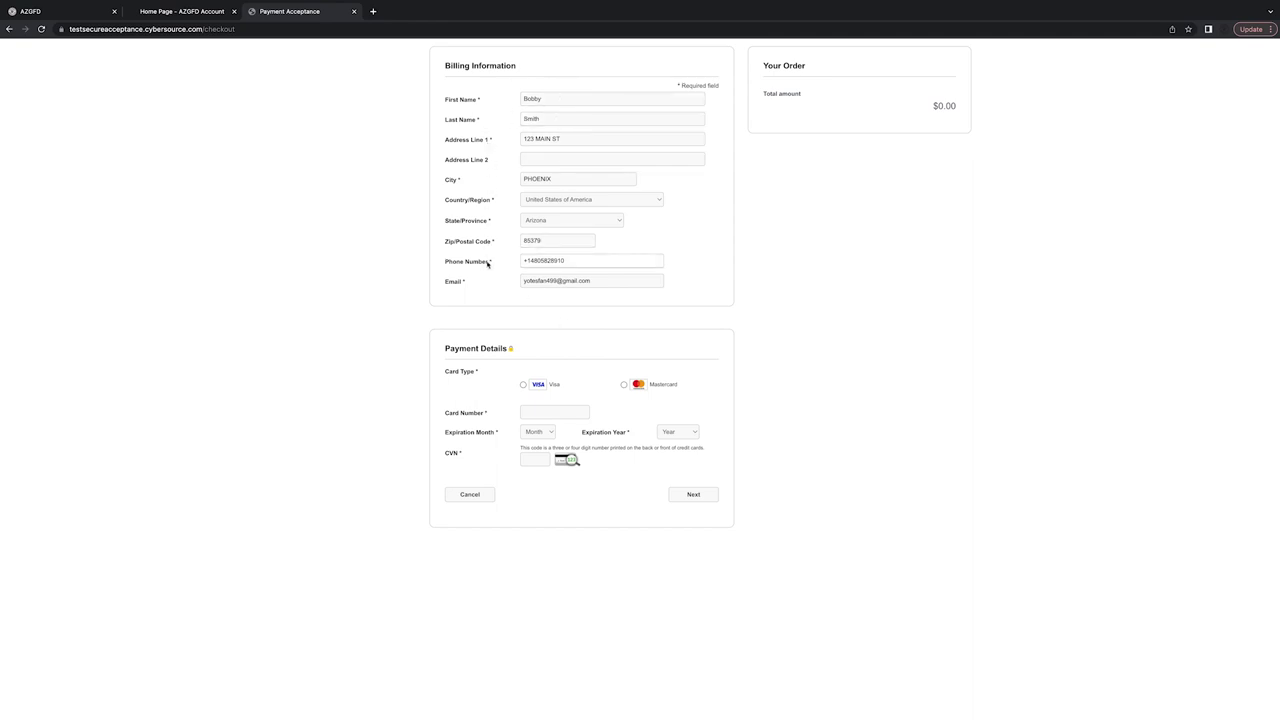
left_click(523, 385)
Enter the Visa card number ending 1111.
left_click(535, 410)
left_click(829, 394)
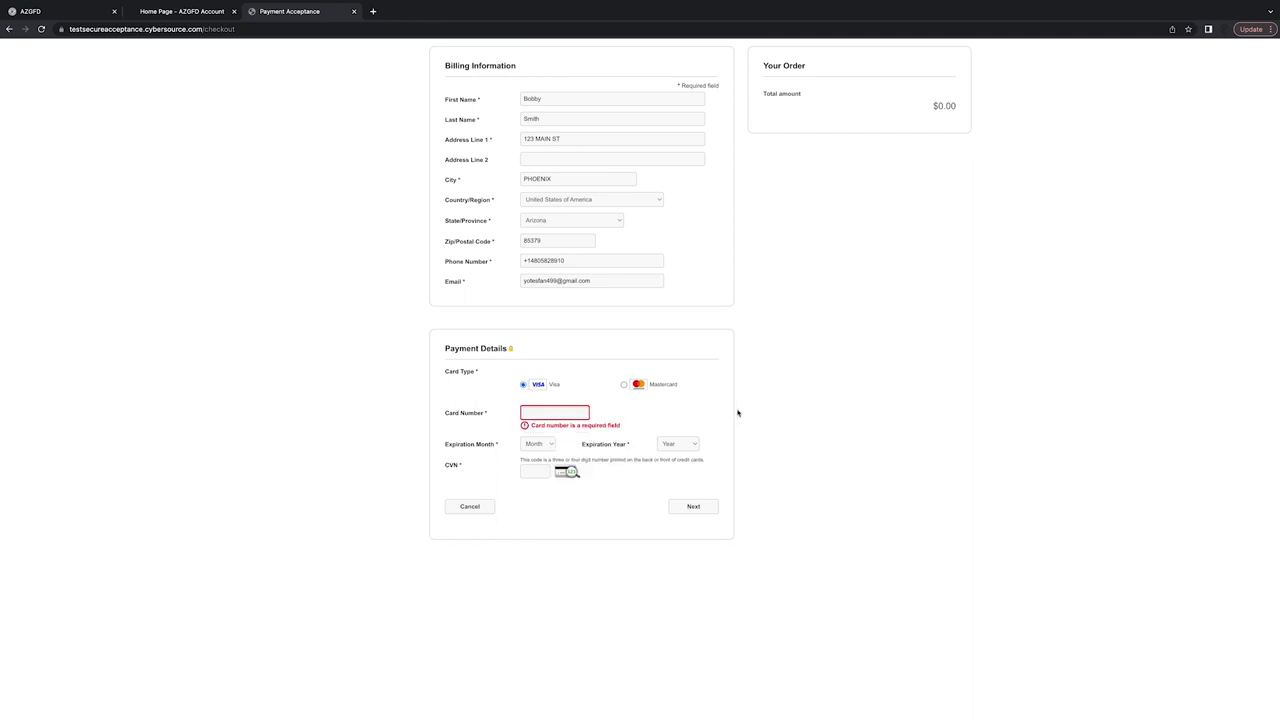
left_click(582, 414)
type("4")
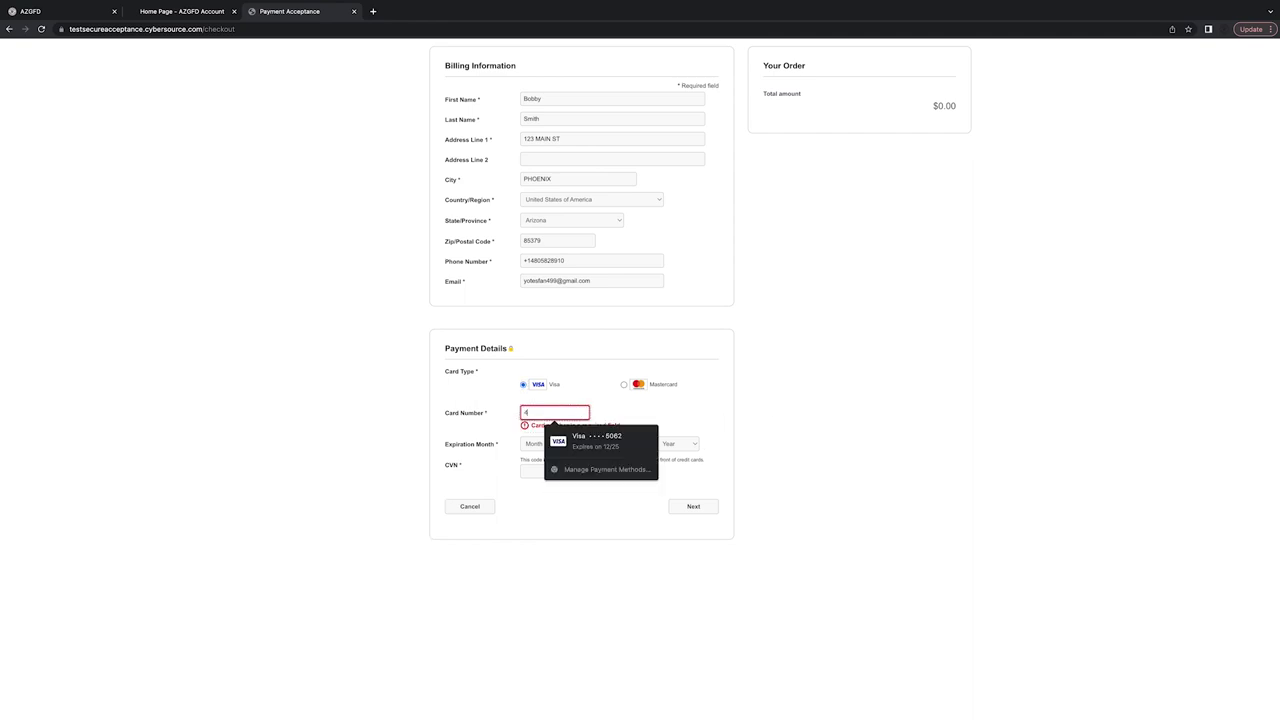
type("11111111")
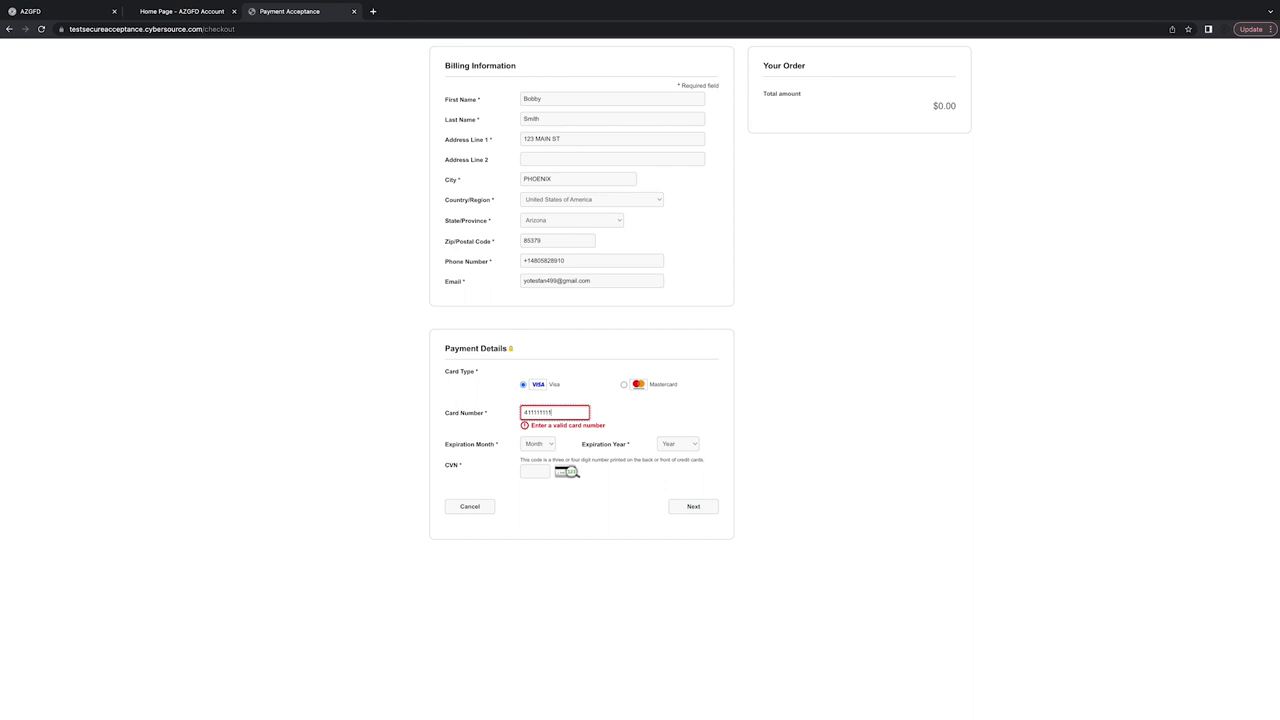
type("1111111")
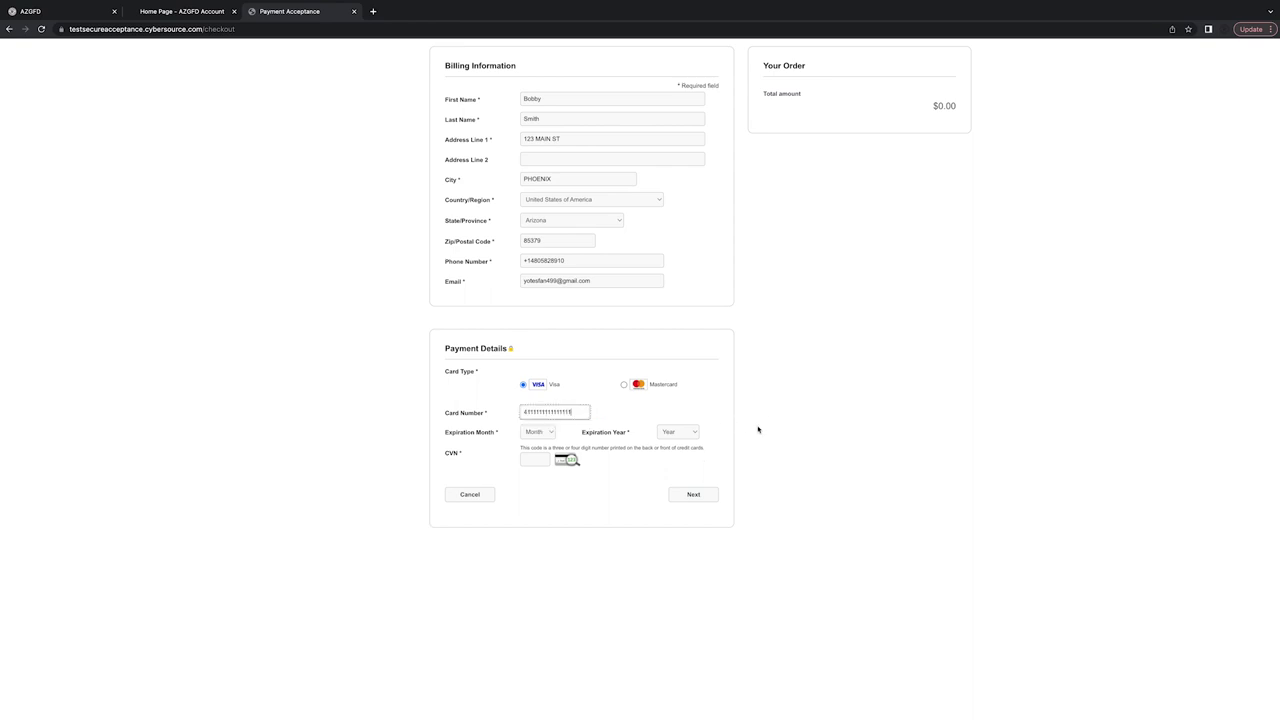
Set the card expiry to 03/2030 and enter the card security code.
left_click(529, 438)
left_click(535, 470)
left_click(691, 433)
left_click(676, 514)
left_click(537, 459)
type("1111")
left_click(833, 463)
key("ctrl+0")
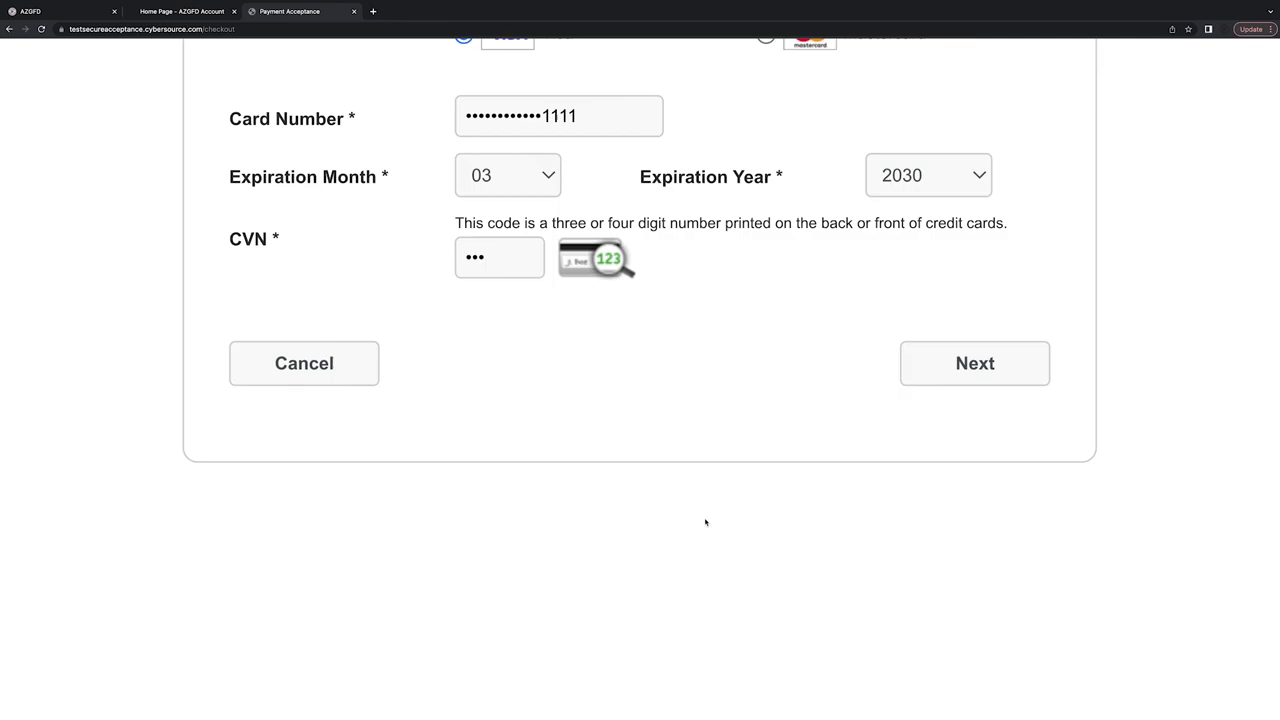
Review the order and pay the $0.00 total with the Visa ending 1111.
left_click(964, 373)
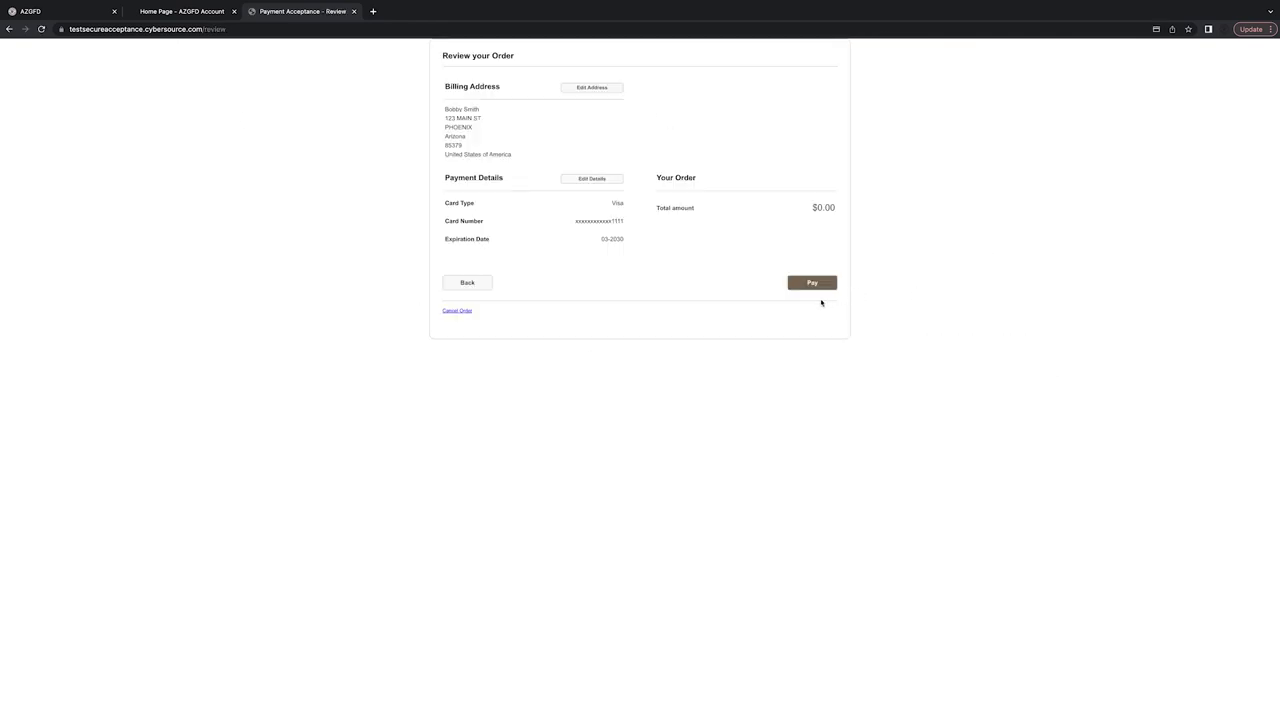
scroll(821, 302, "up", 5)
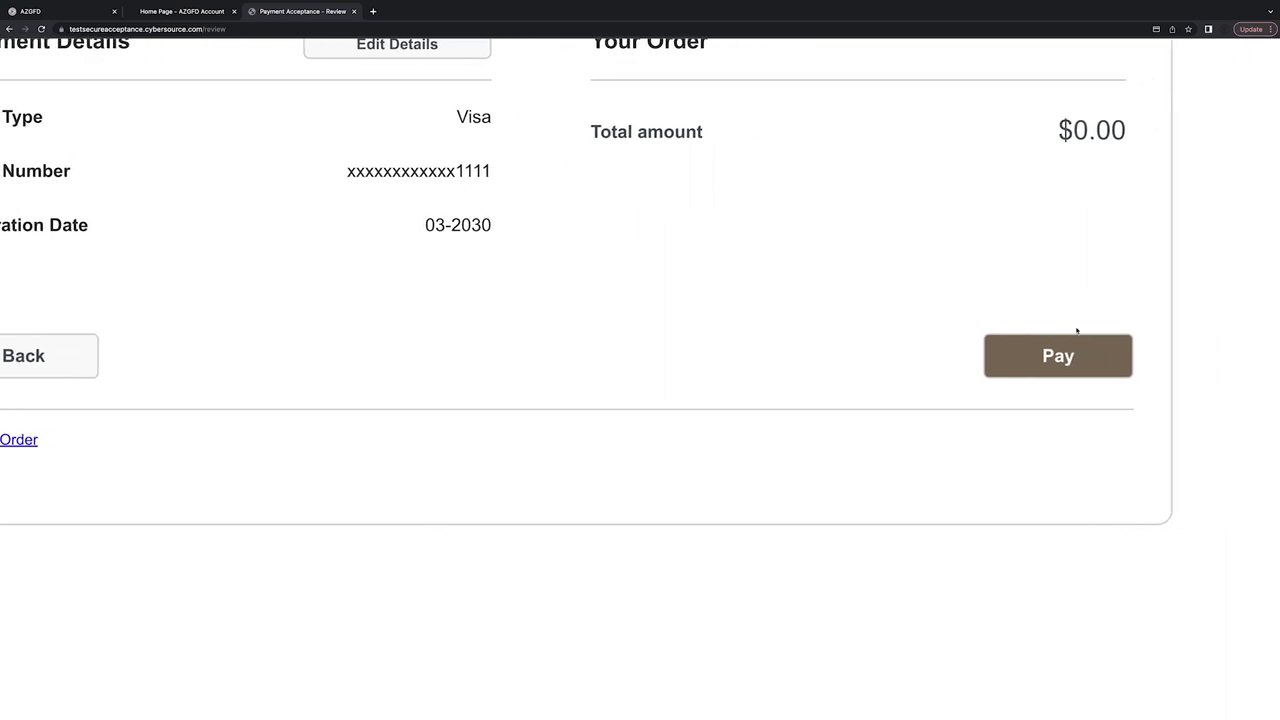
scroll(1060, 345, "right", 1)
left_click(1048, 362)
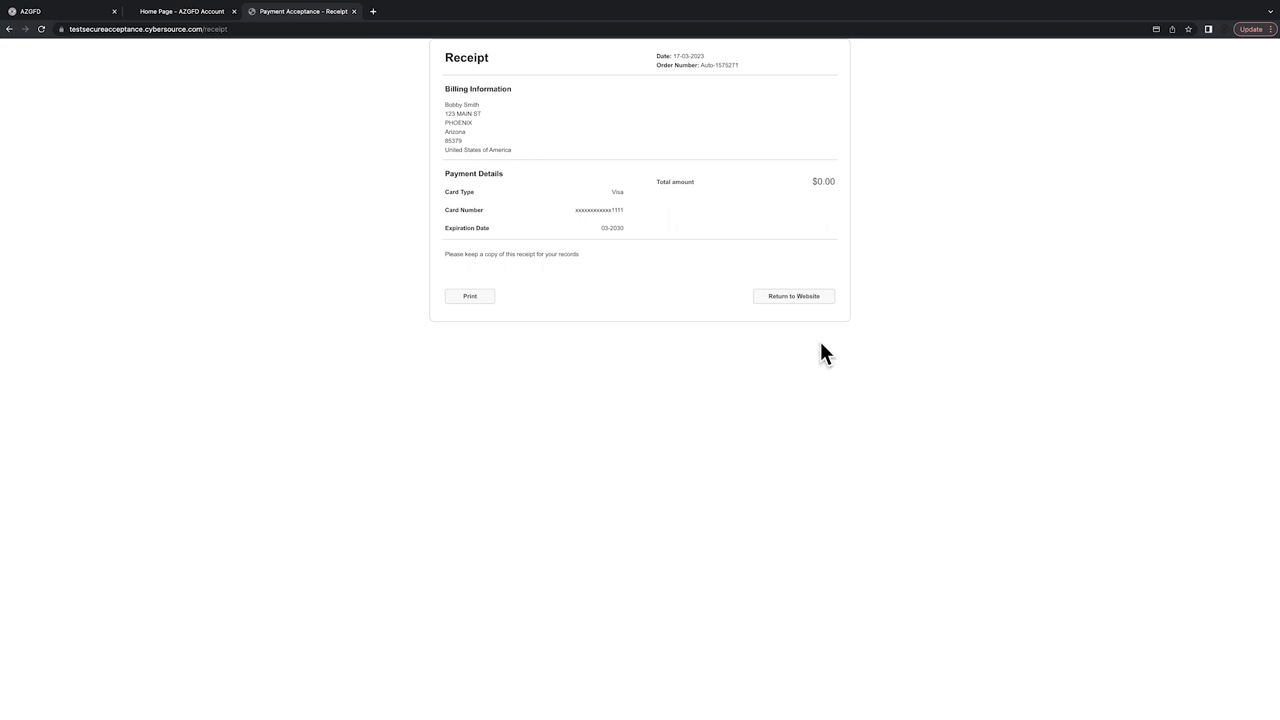
scroll(822, 322, "up", 5)
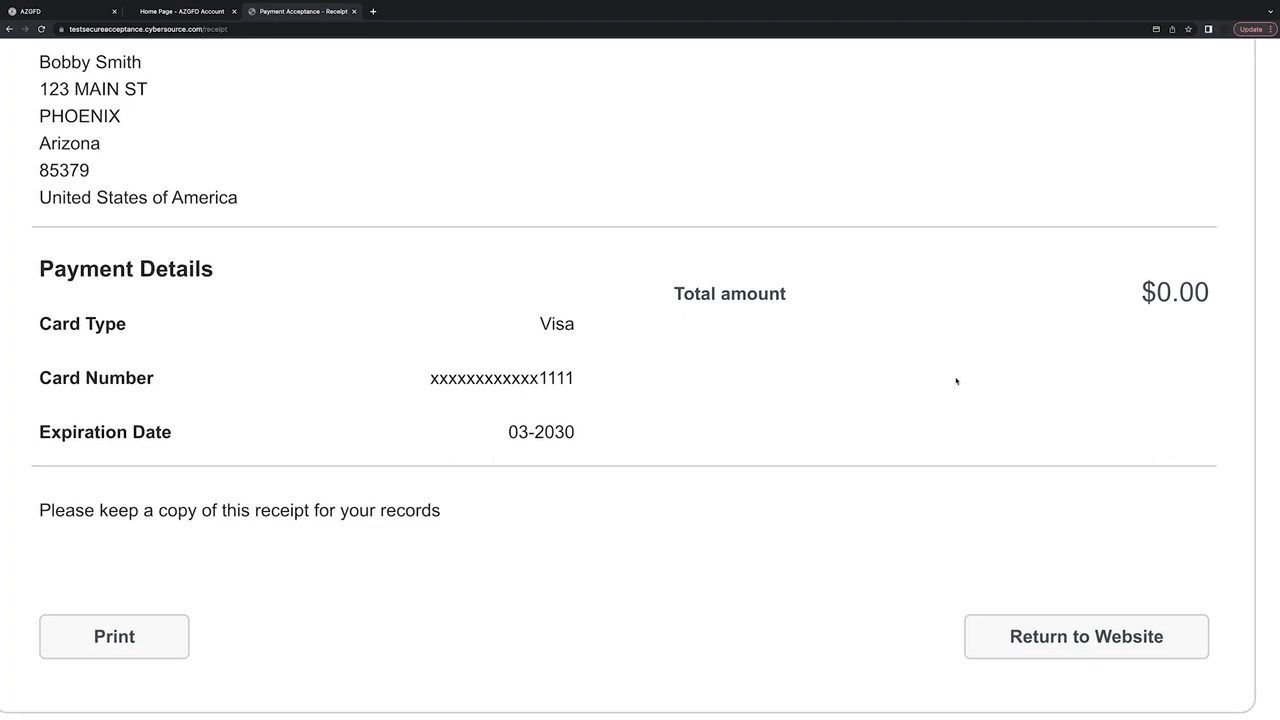
Return to the AZGFD site and reopen My Licenses through the dashboard.
left_click(1027, 598)
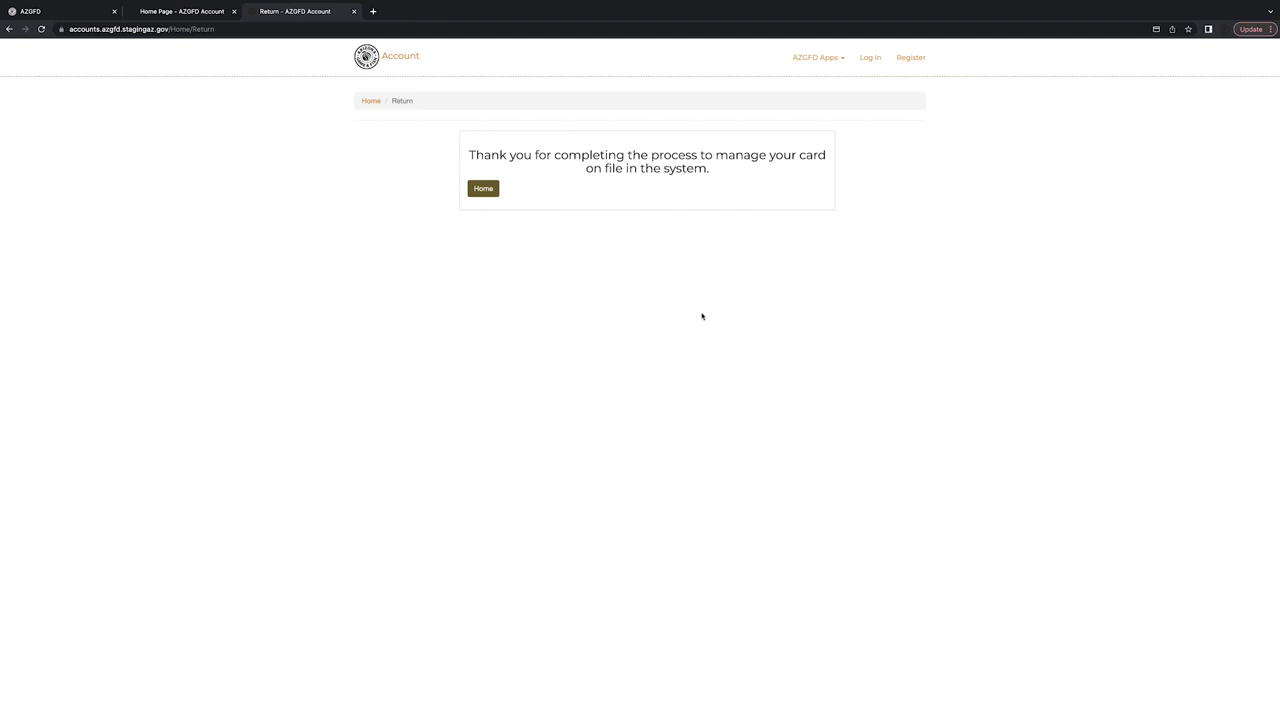
left_click(489, 192)
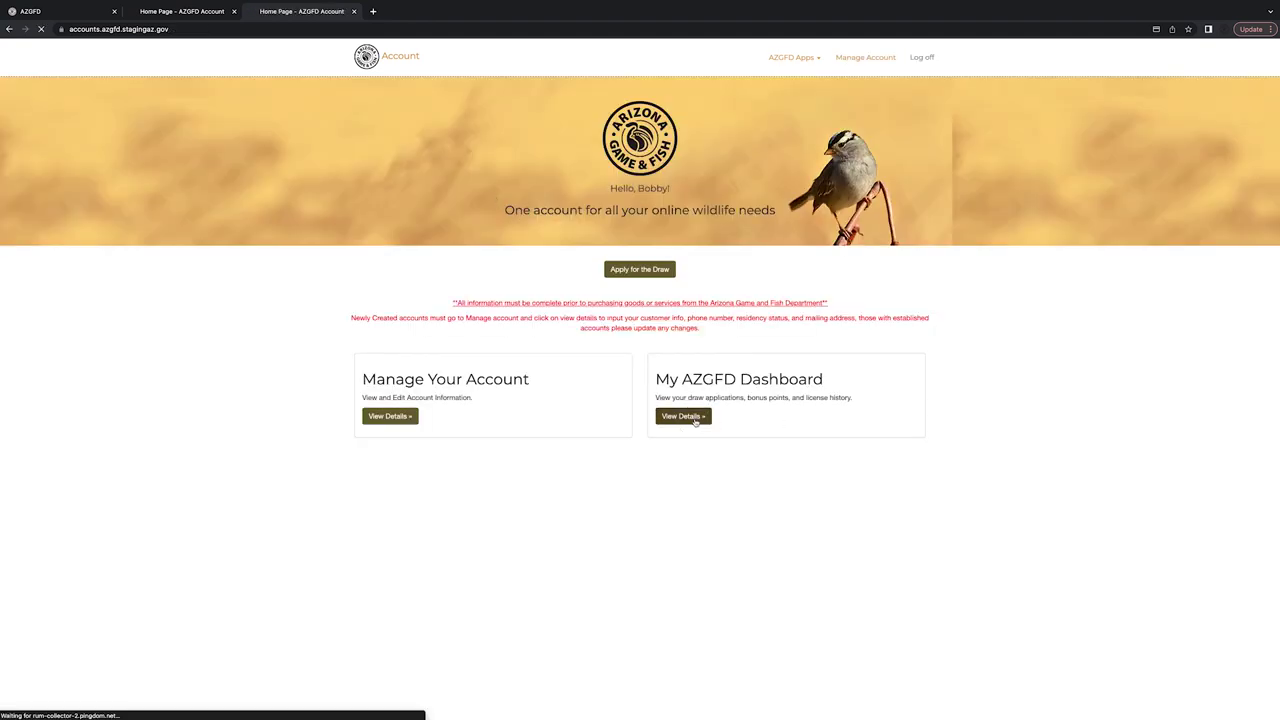
left_click(700, 417)
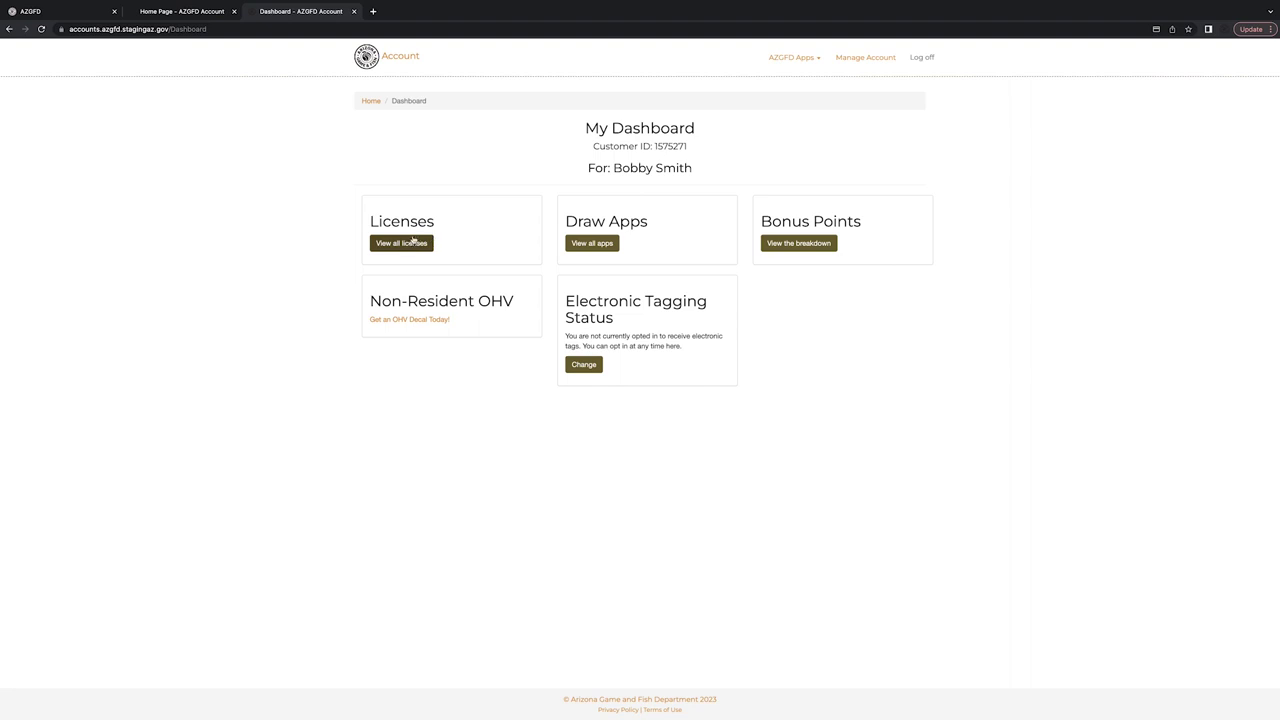
left_click(411, 243)
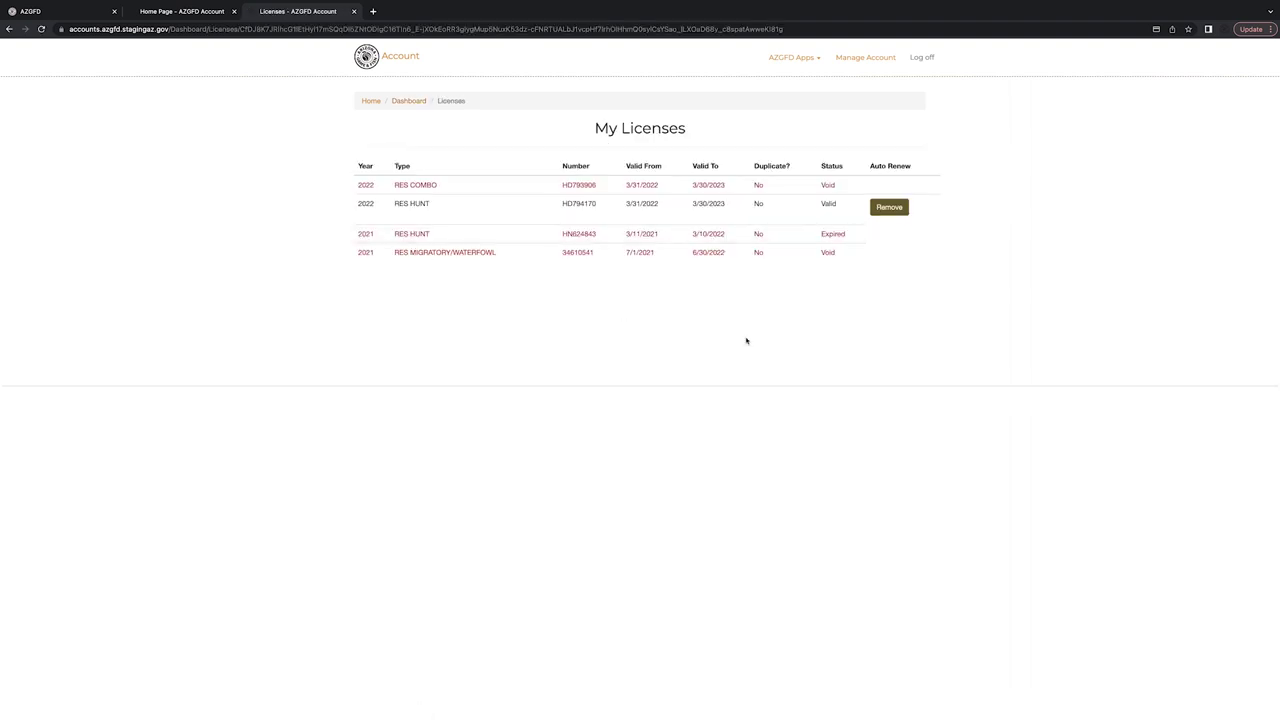